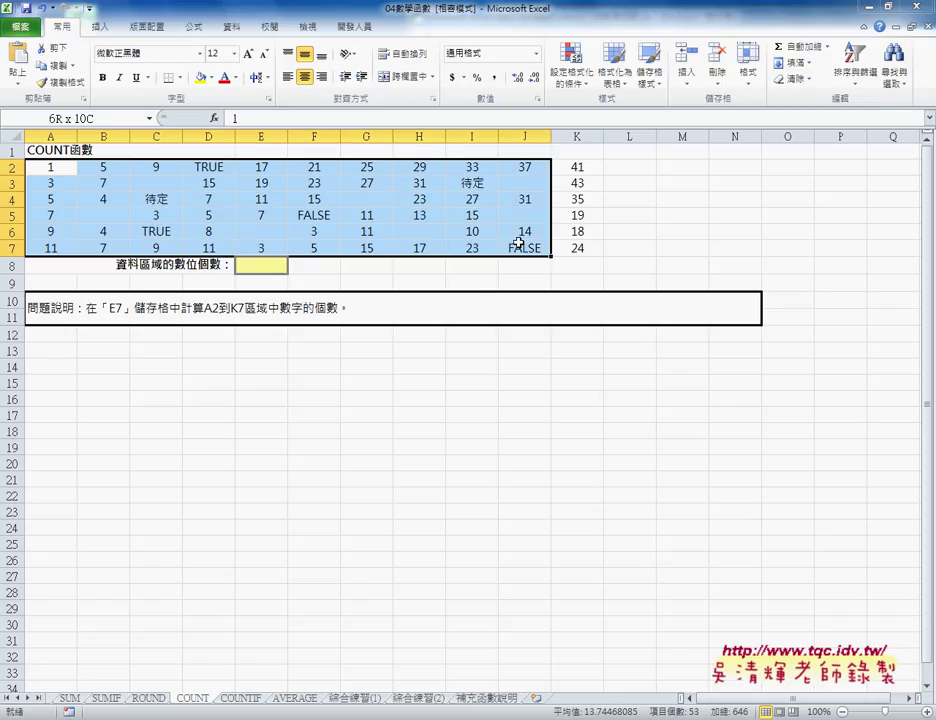
Step: Select cell E8 and open Insert Function with the category set to 統計 (Statistical)
drag(287, 242, 552, 243)
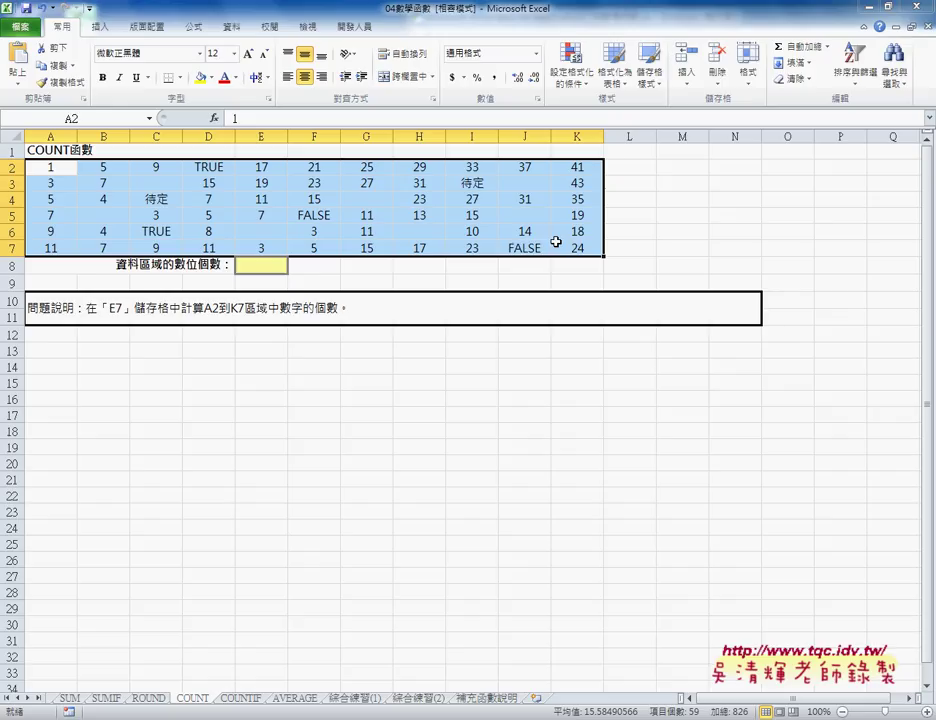
click(48, 169)
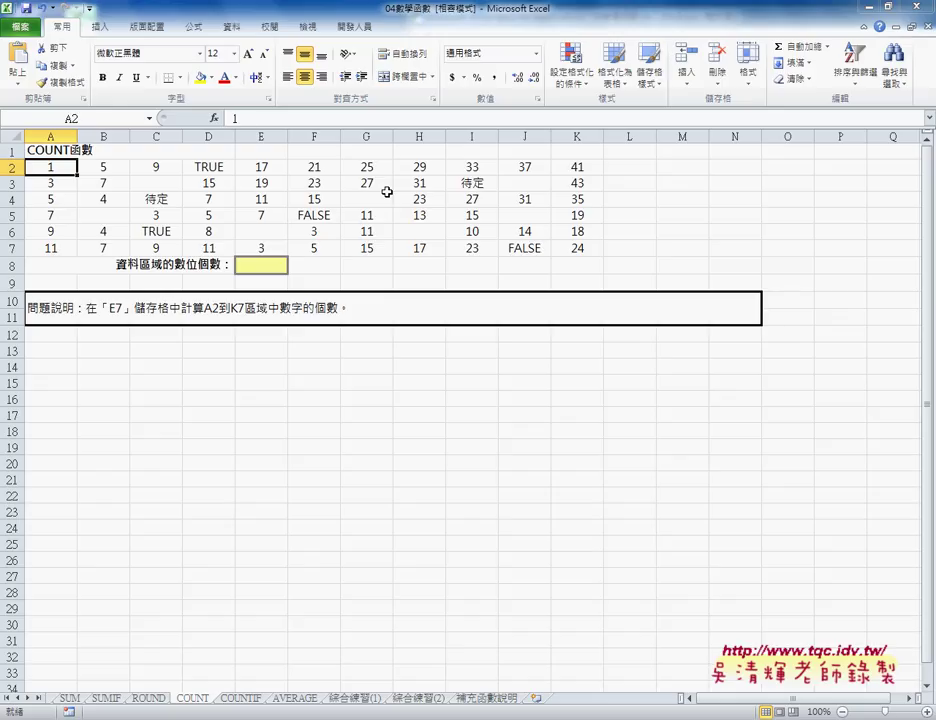
click(265, 265)
click(214, 118)
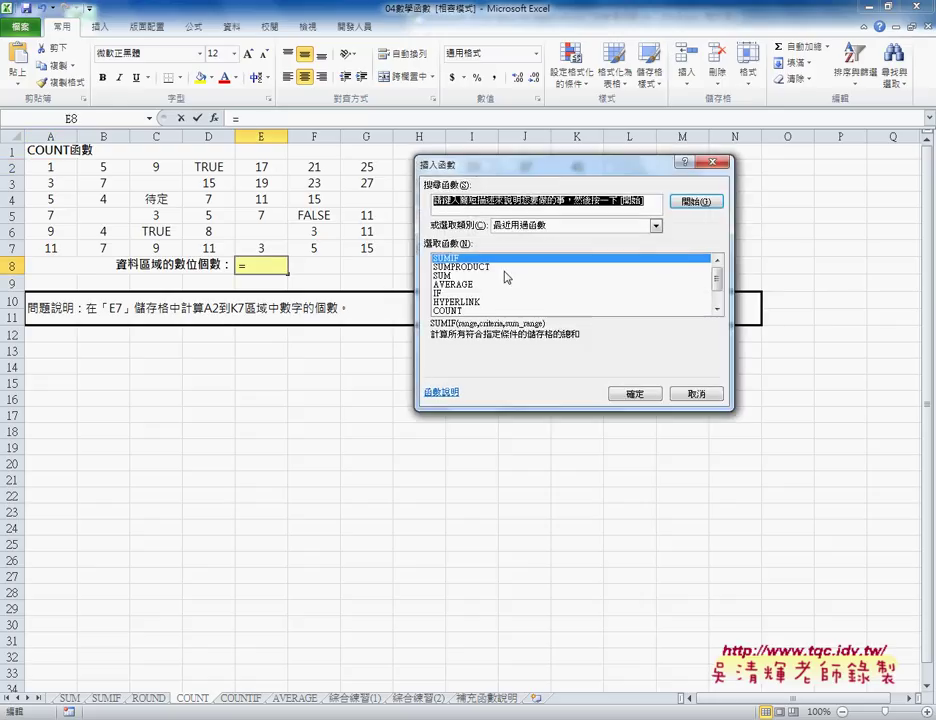
click(529, 228)
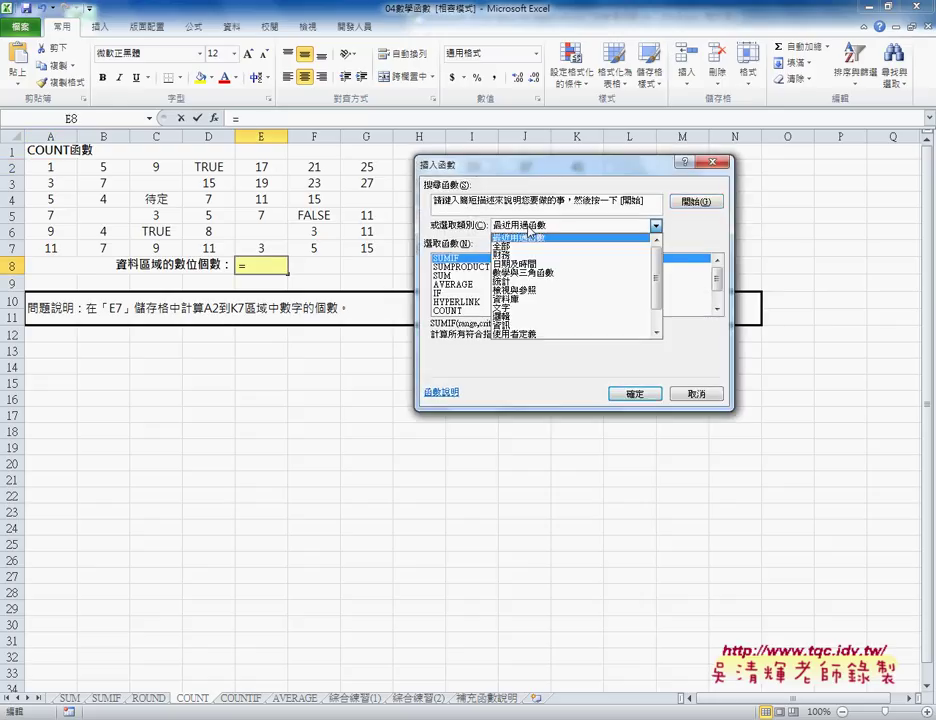
click(545, 282)
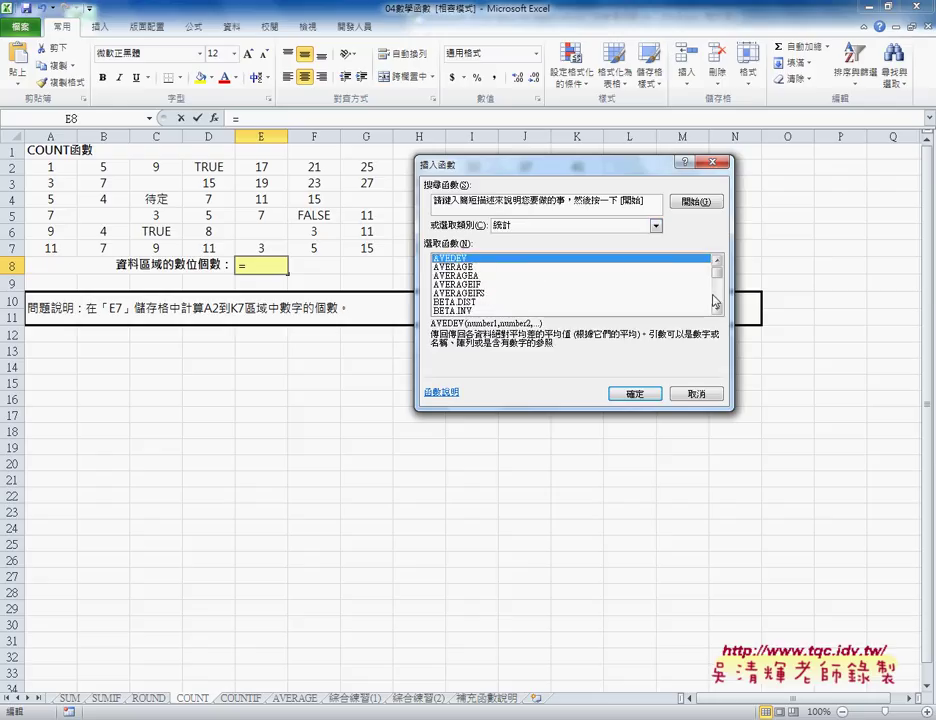
click(535, 225)
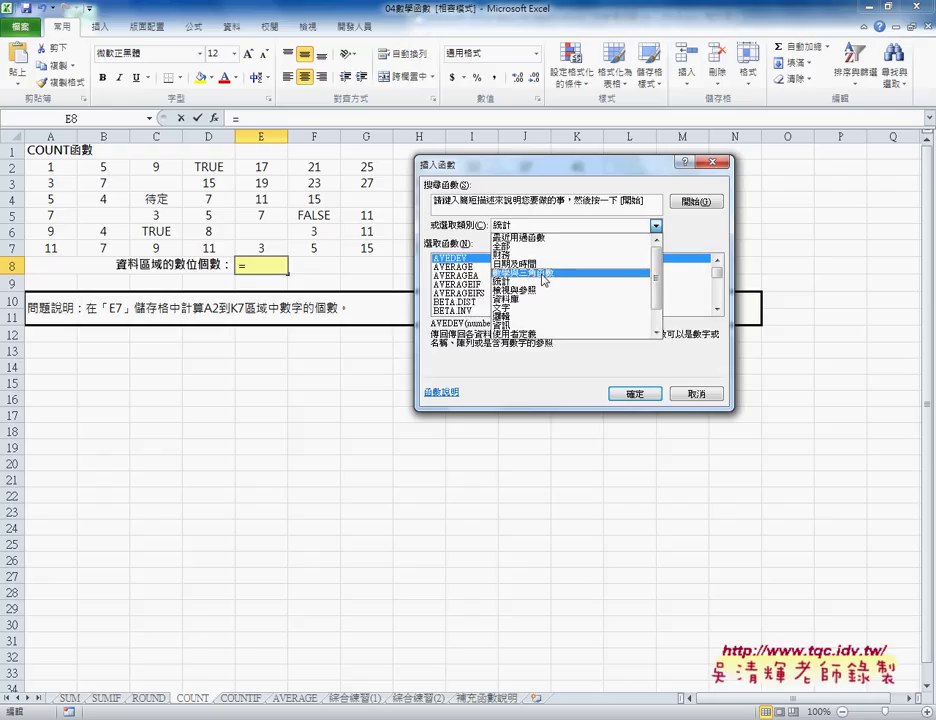
click(529, 282)
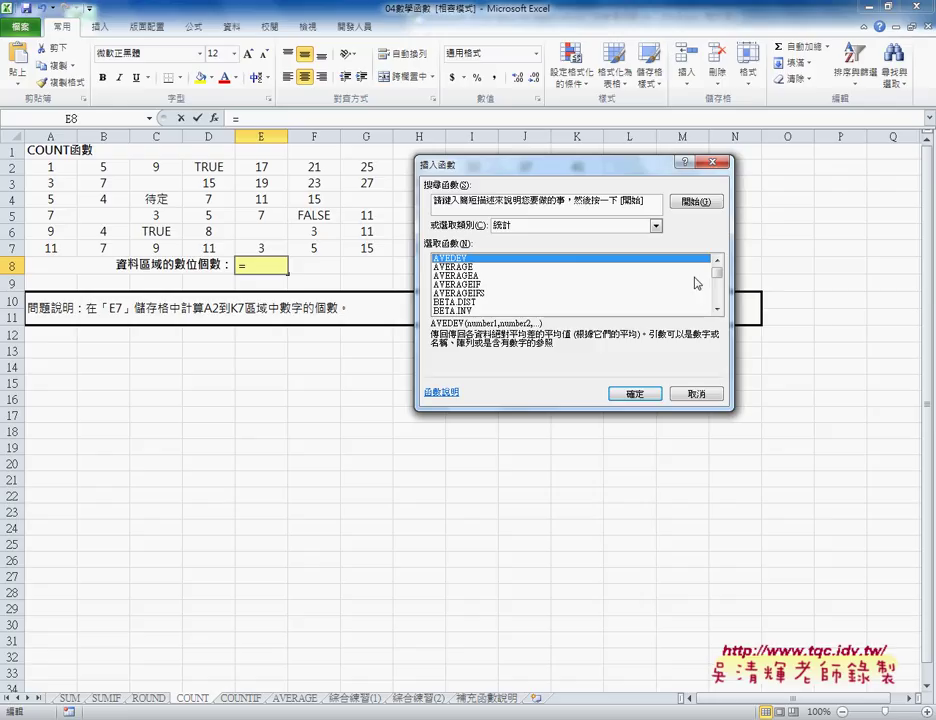
Step: Highlight COUNT in the Statistical function list
click(608, 282)
key(c)
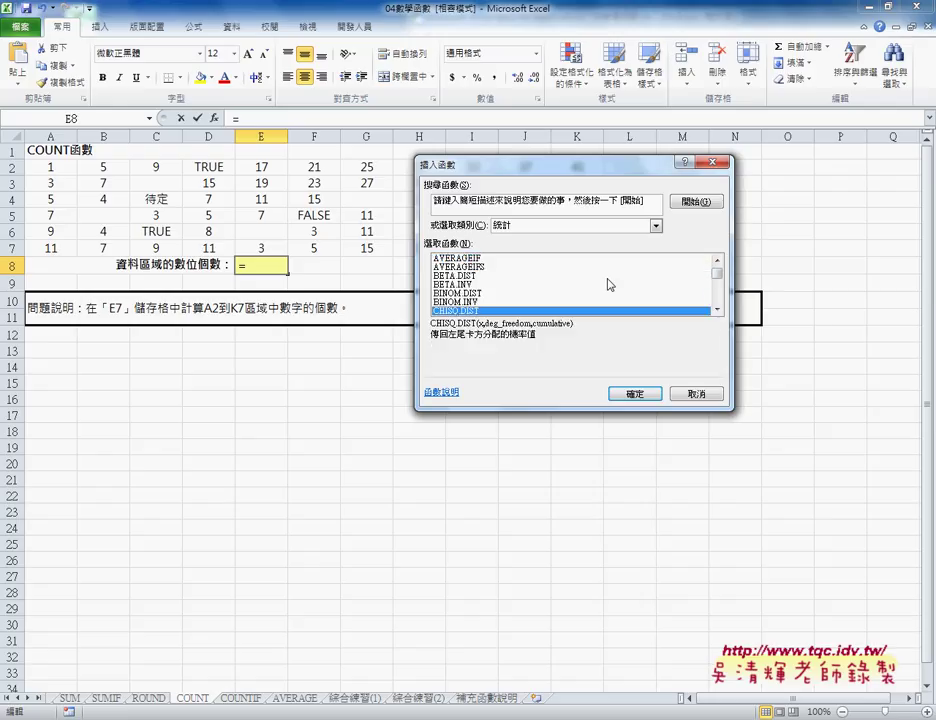
key(Down)
key(Down)
key(Down)
key(Down)
key(Down)
key(Down)
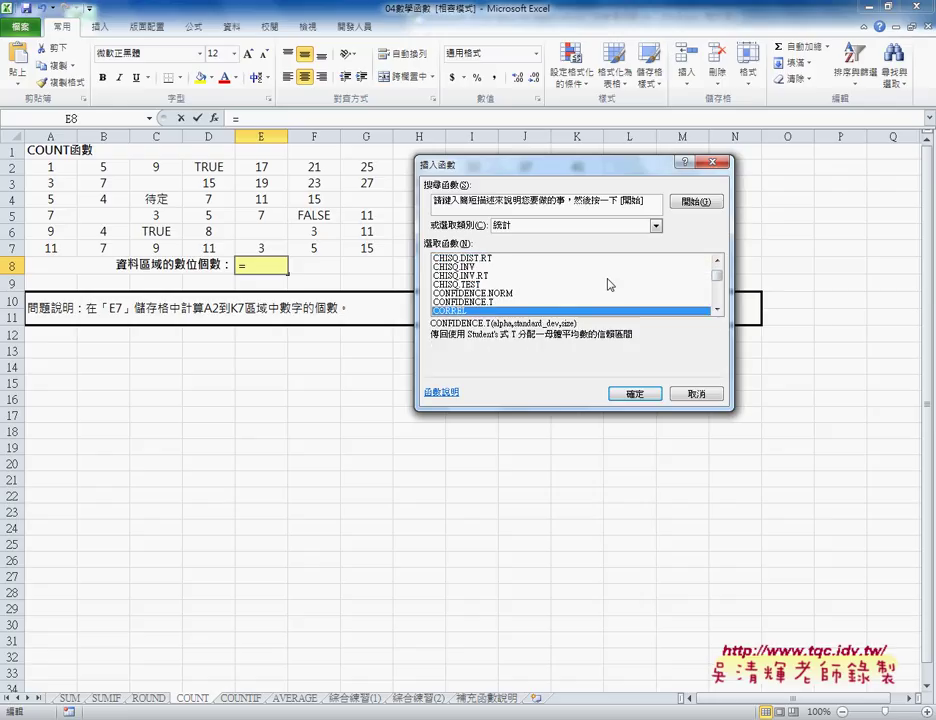
key(Down)
key(Down)
key(Up)
key(Down)
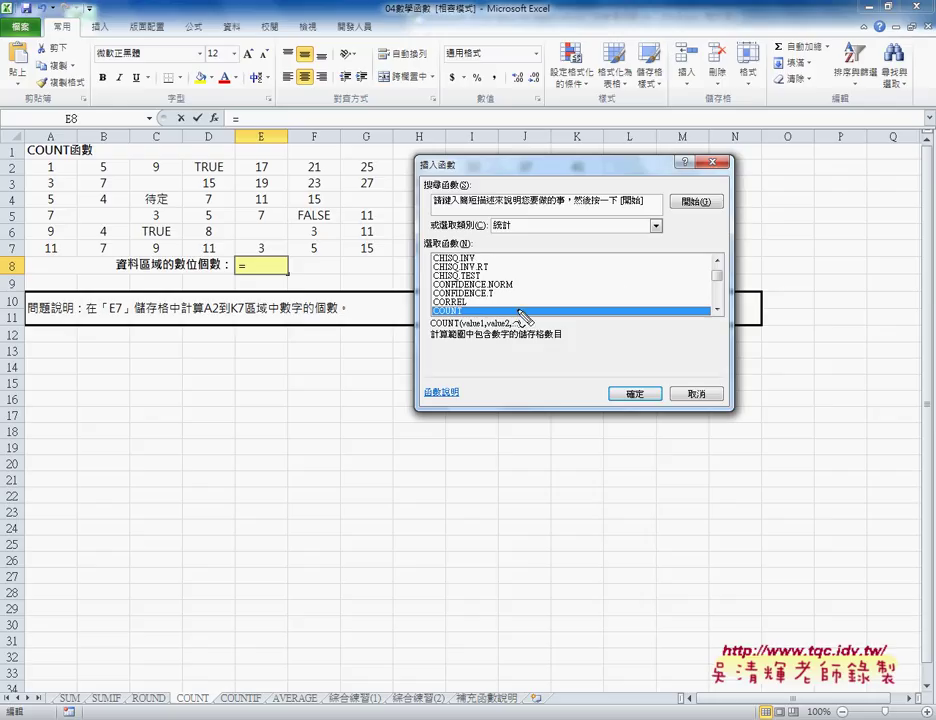
drag(437, 342, 466, 341)
drag(494, 342, 565, 343)
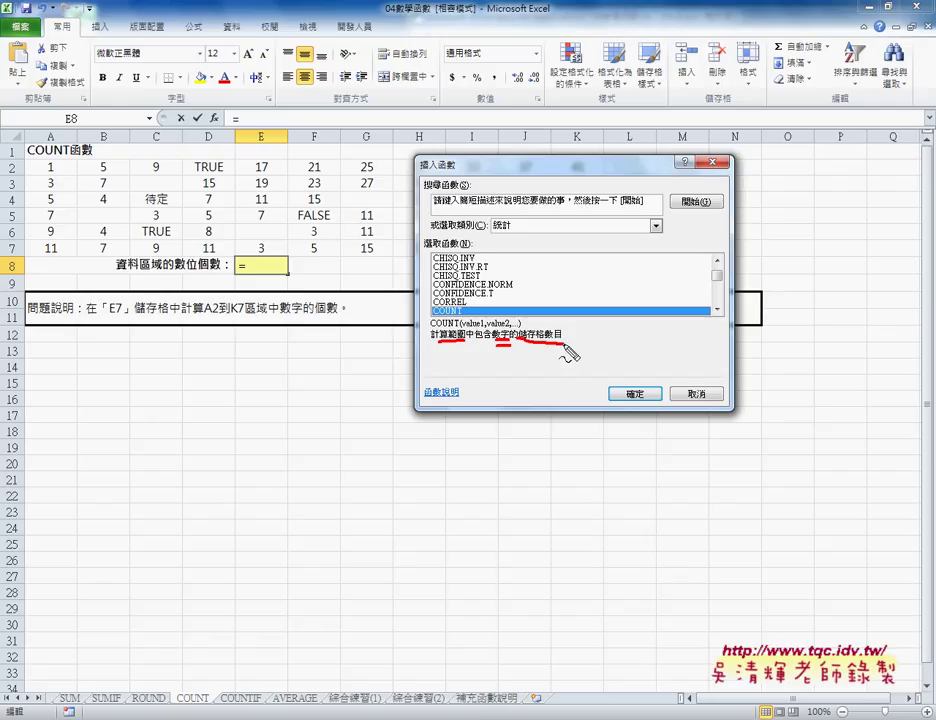
Step: Enter =COUNT(A2:K7) in E8 so it returns 53, then select G8
click(620, 393)
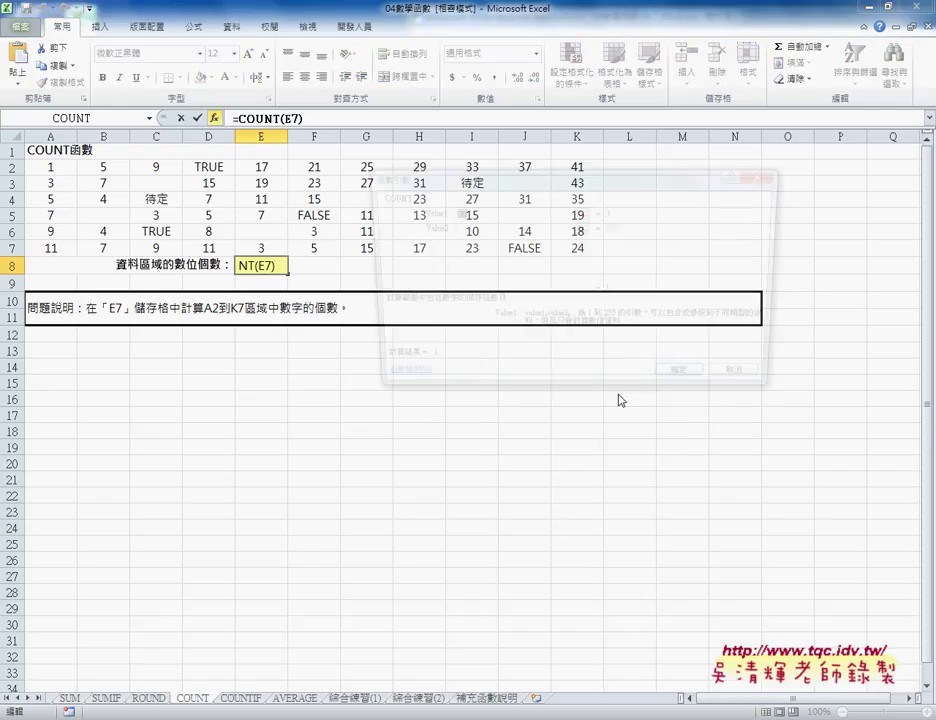
drag(51, 167, 557, 248)
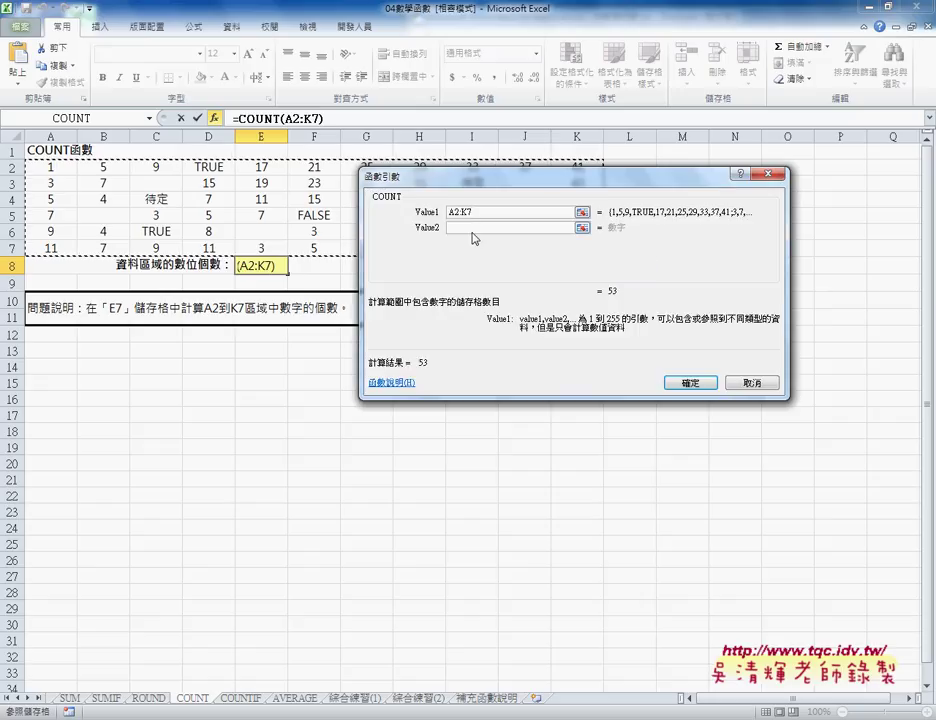
click(680, 382)
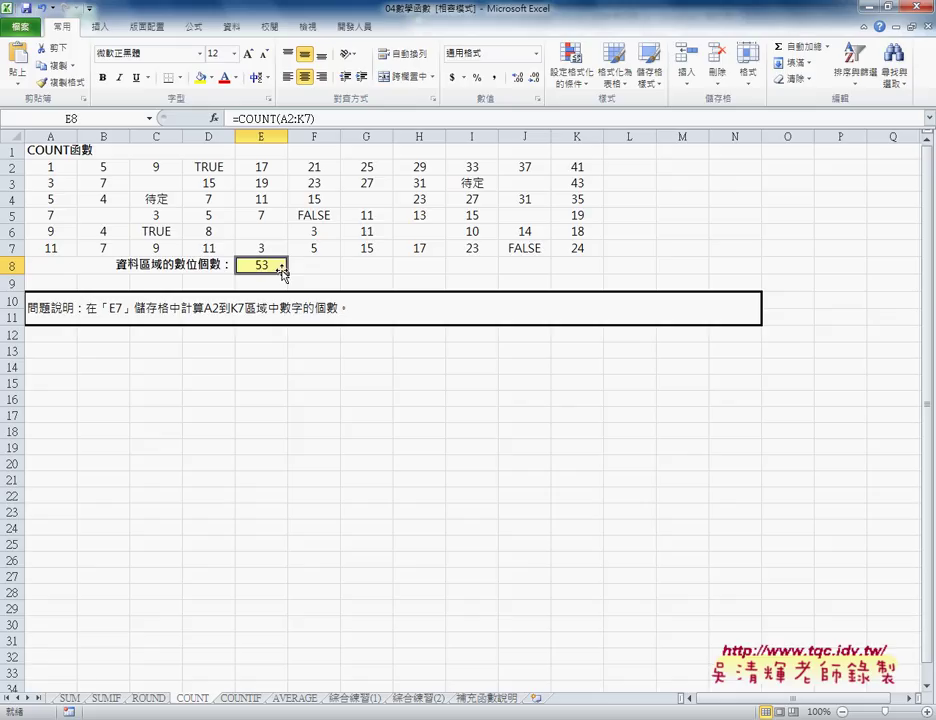
click(368, 267)
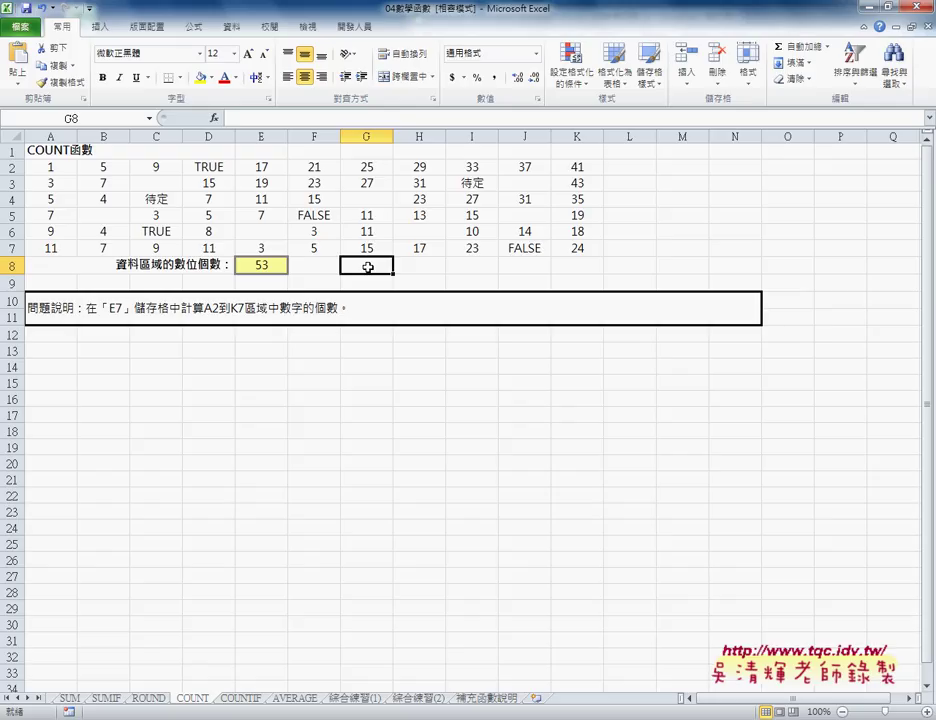
Step: Insert COUNTA into G8 from the Statistical function list
click(213, 118)
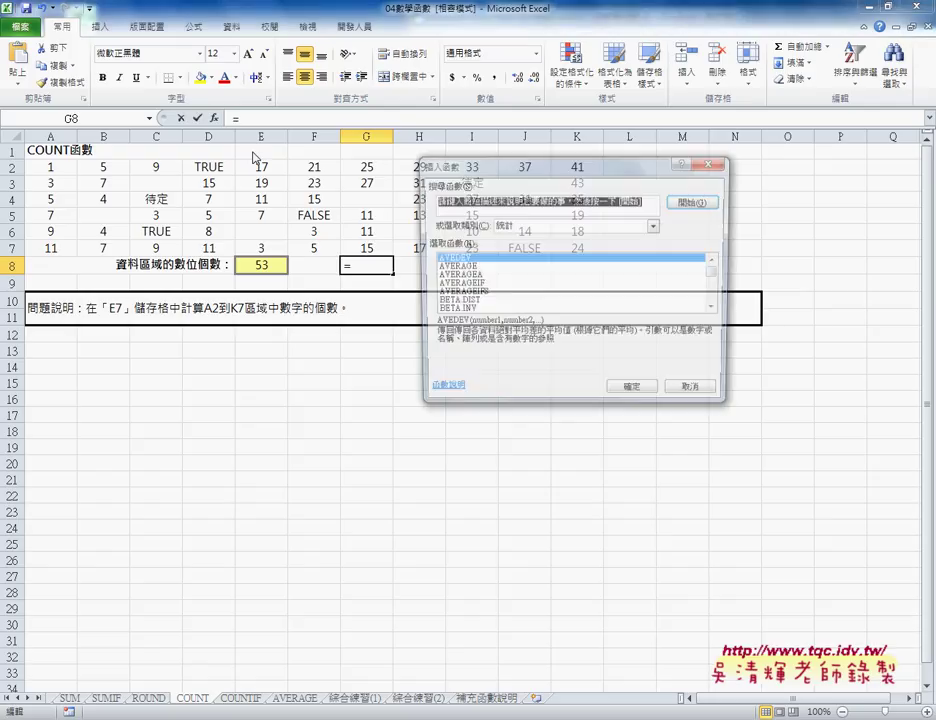
click(717, 311)
click(652, 295)
key(Down)
key(Down)
key(Down)
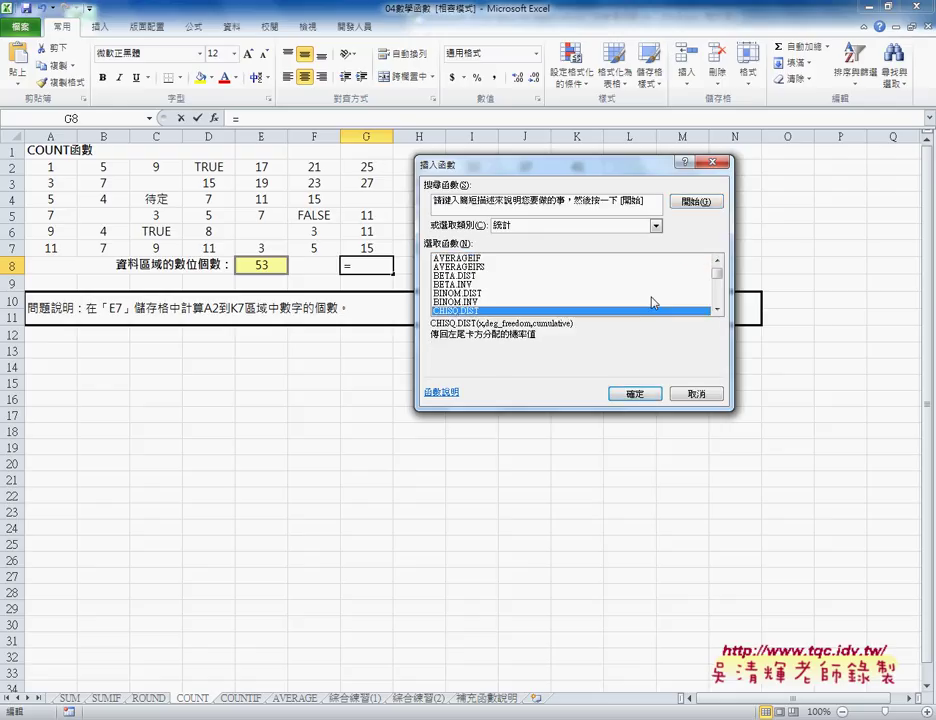
key(Down)
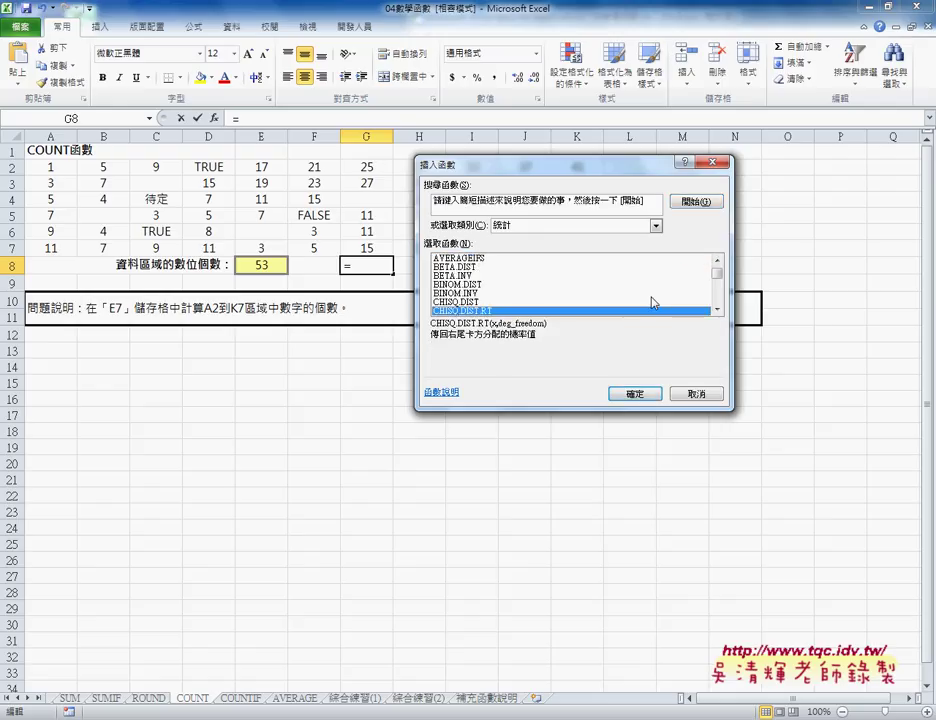
key(Down)
key(Down)
key(Down)
key(Down)
key(Down)
key(Down)
key(Down)
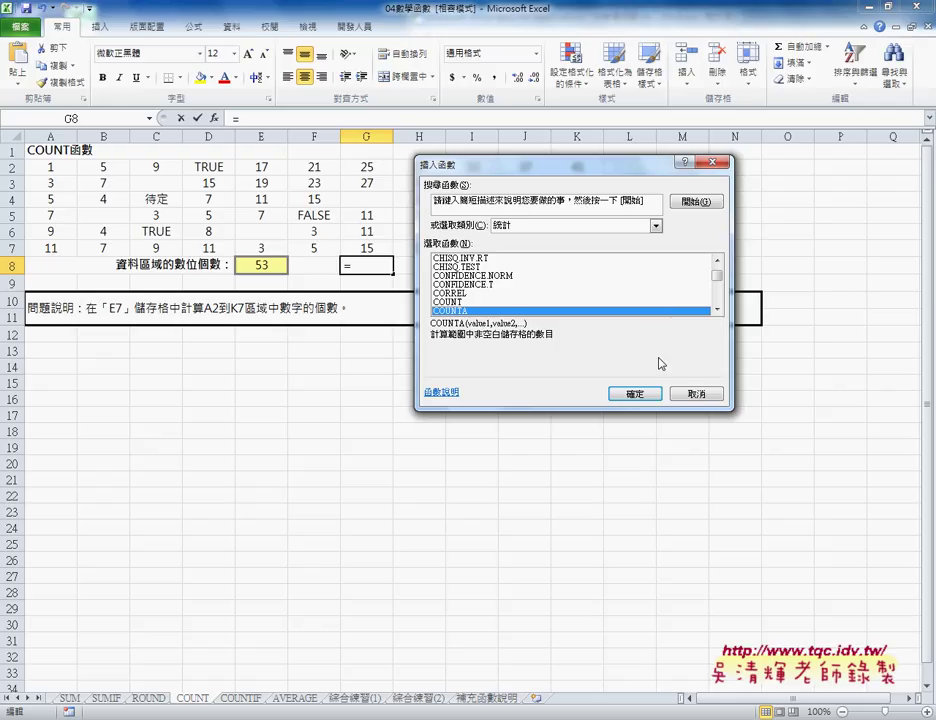
click(635, 393)
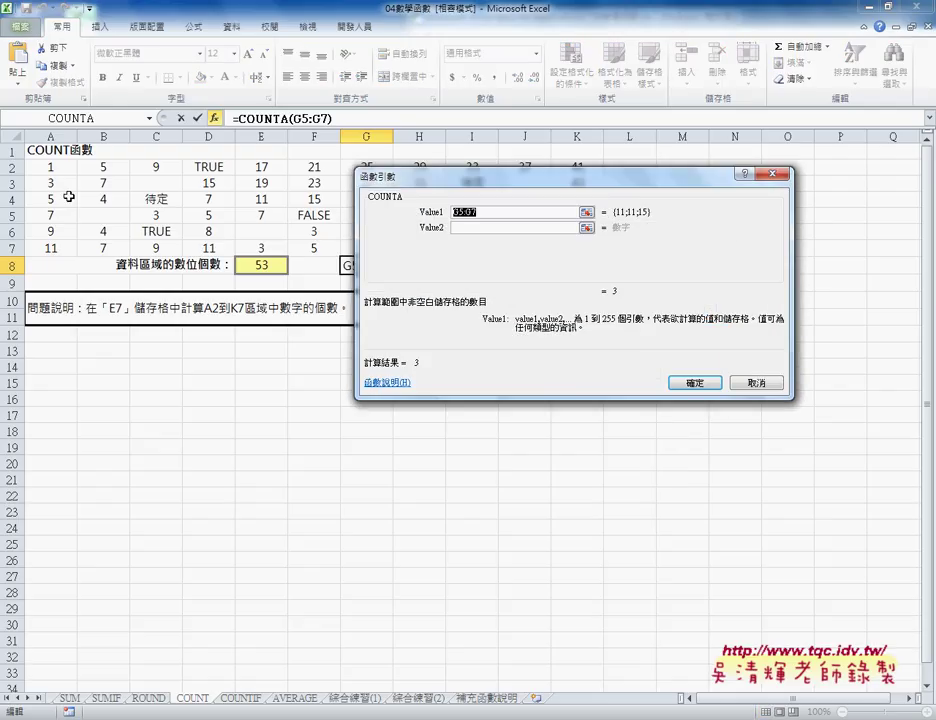
Step: Give COUNTA the range A2:K7 so G8 returns 59, then select I8
drag(55, 168, 573, 251)
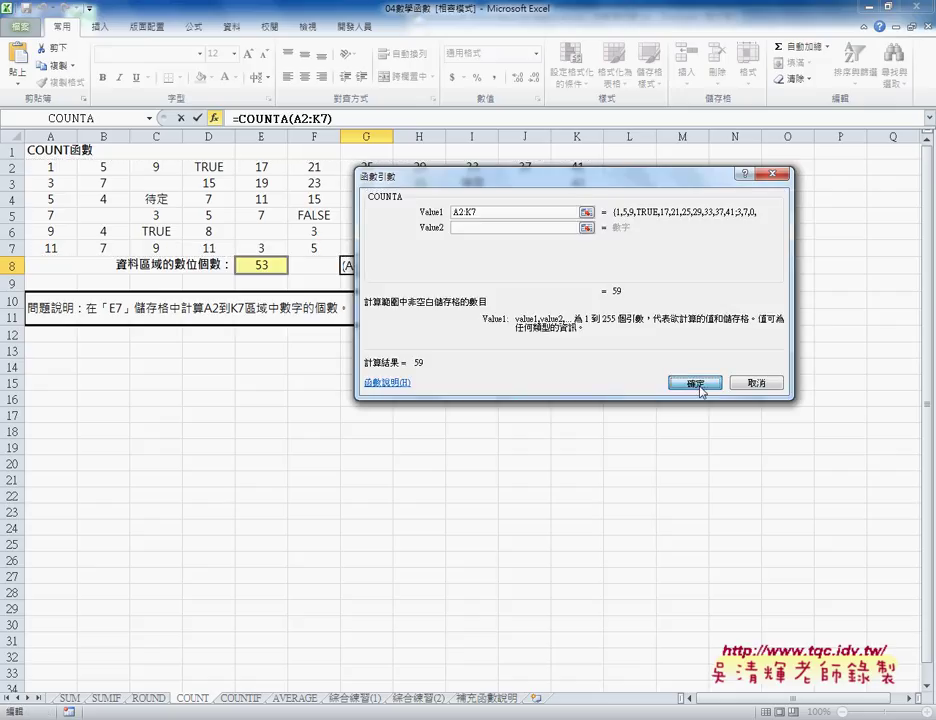
click(696, 384)
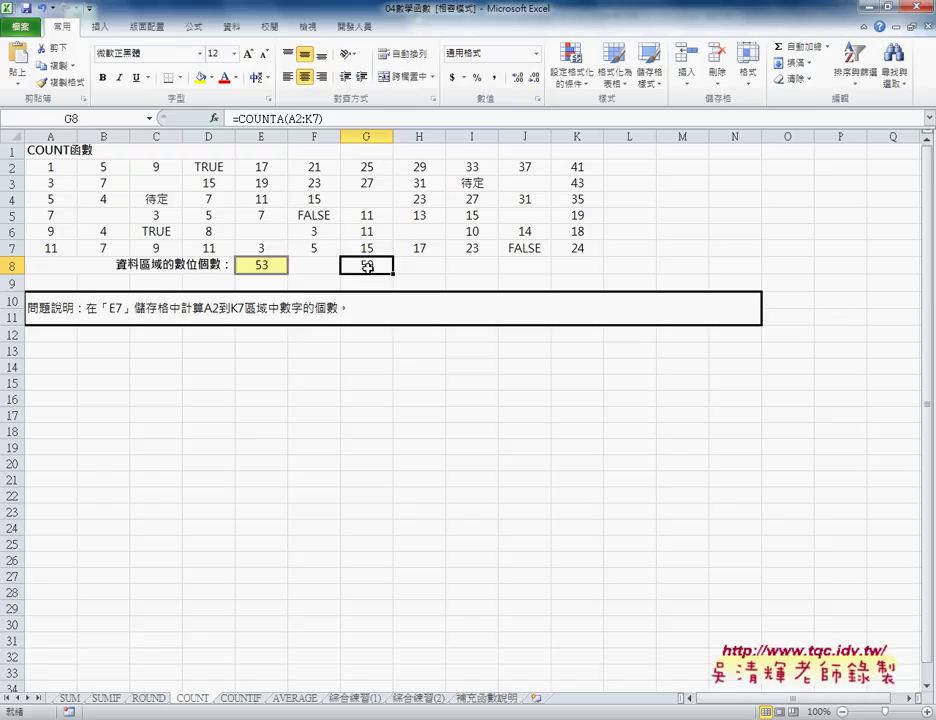
click(472, 266)
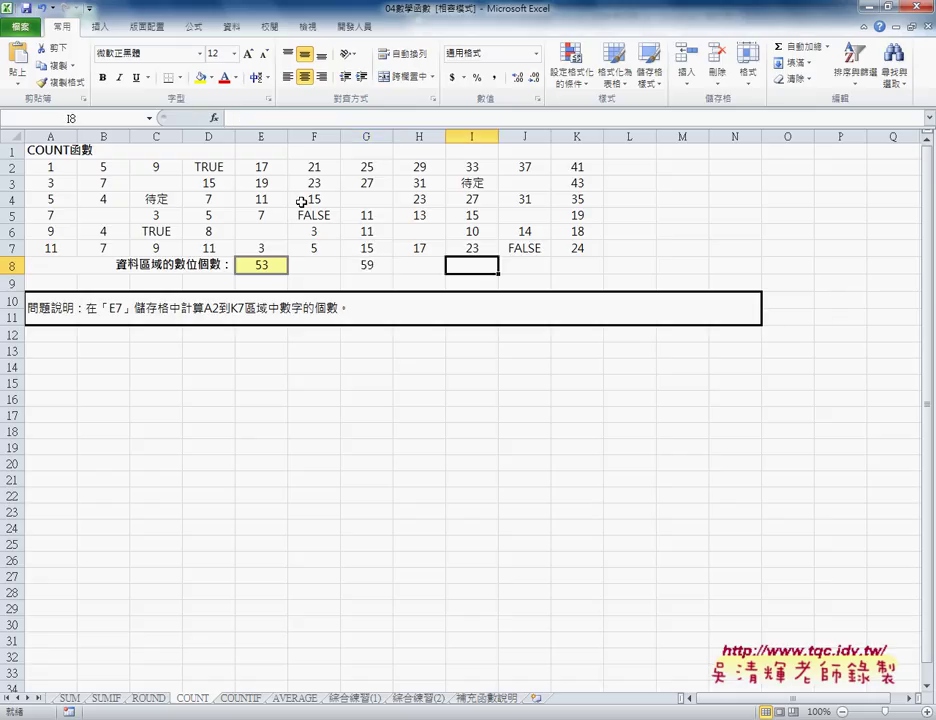
Step: Start a function in I8 and move through the C functions toward COUNTBLANK
click(213, 119)
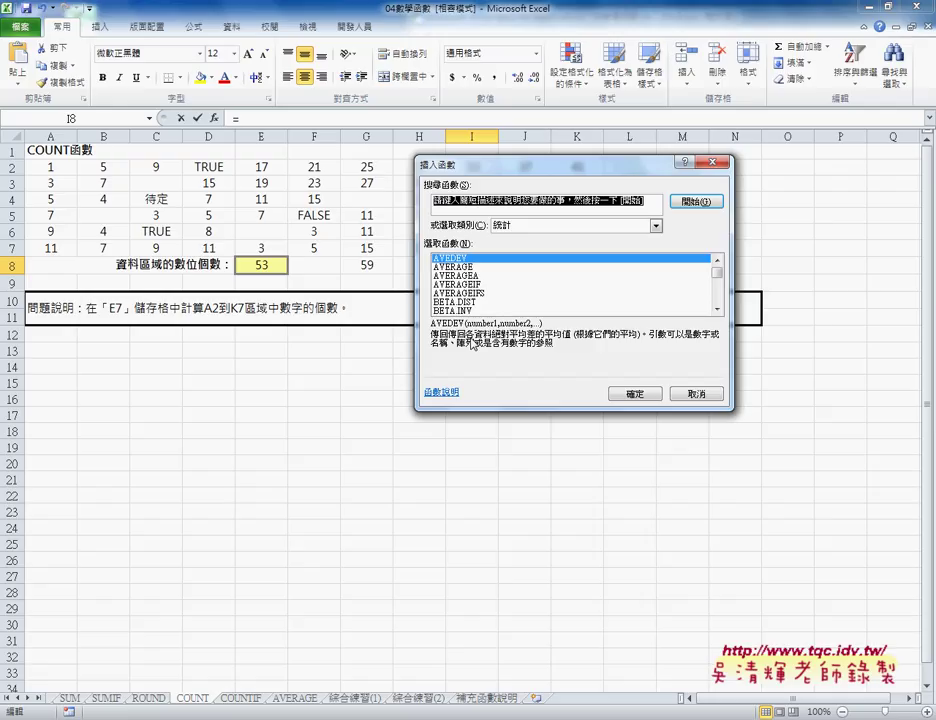
text(c)
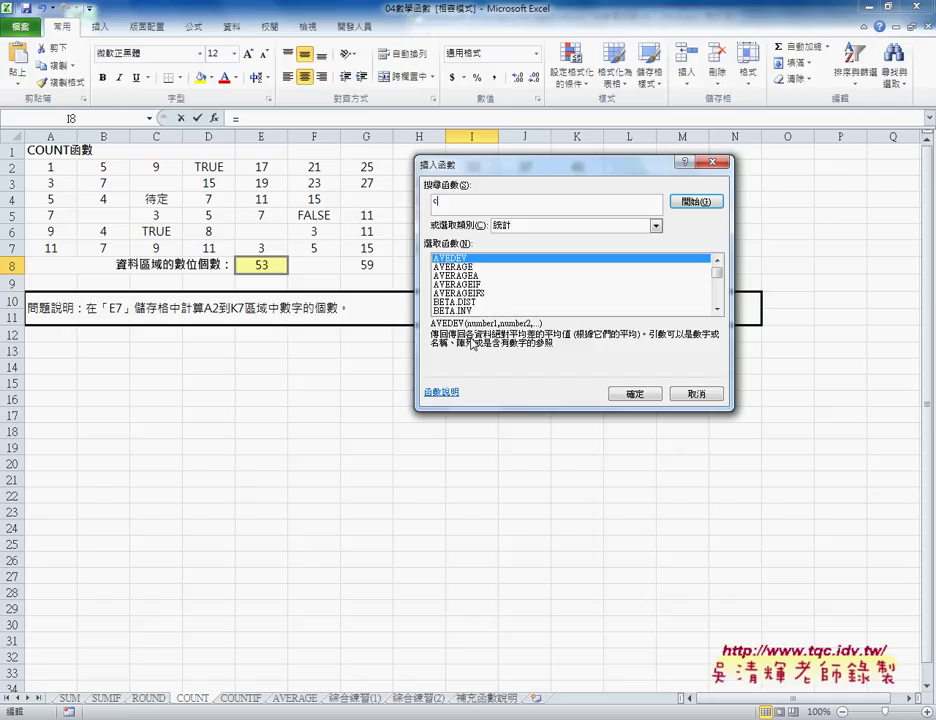
click(457, 296)
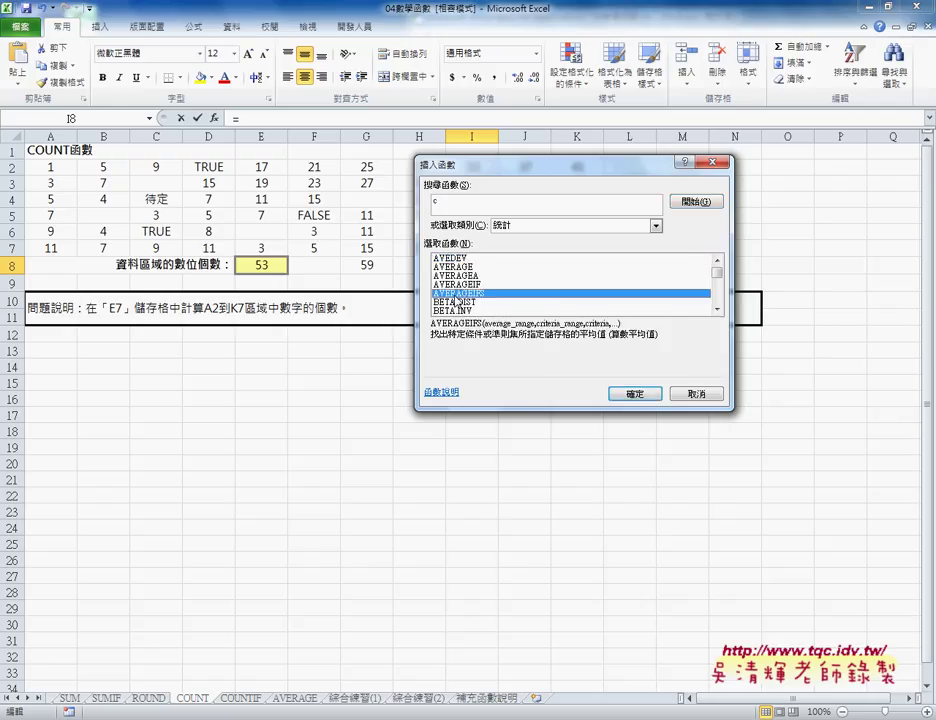
key(Down)
key(Down)
key(Down)
key(Down)
key(Down)
key(Down)
key(Down)
key(Down)
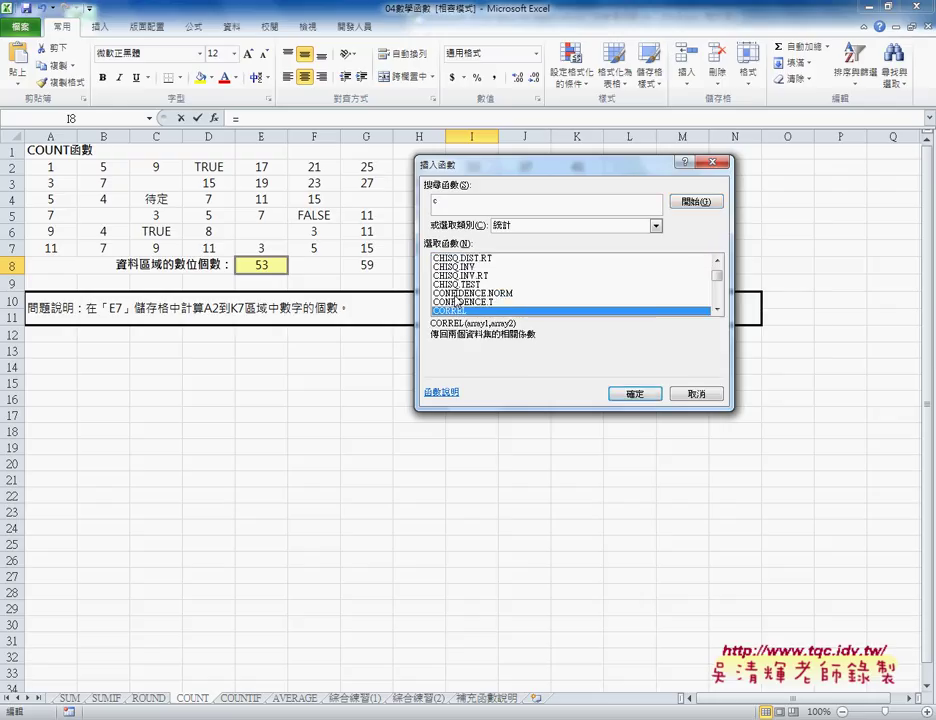
key(Down)
key(Down)
key(Down)
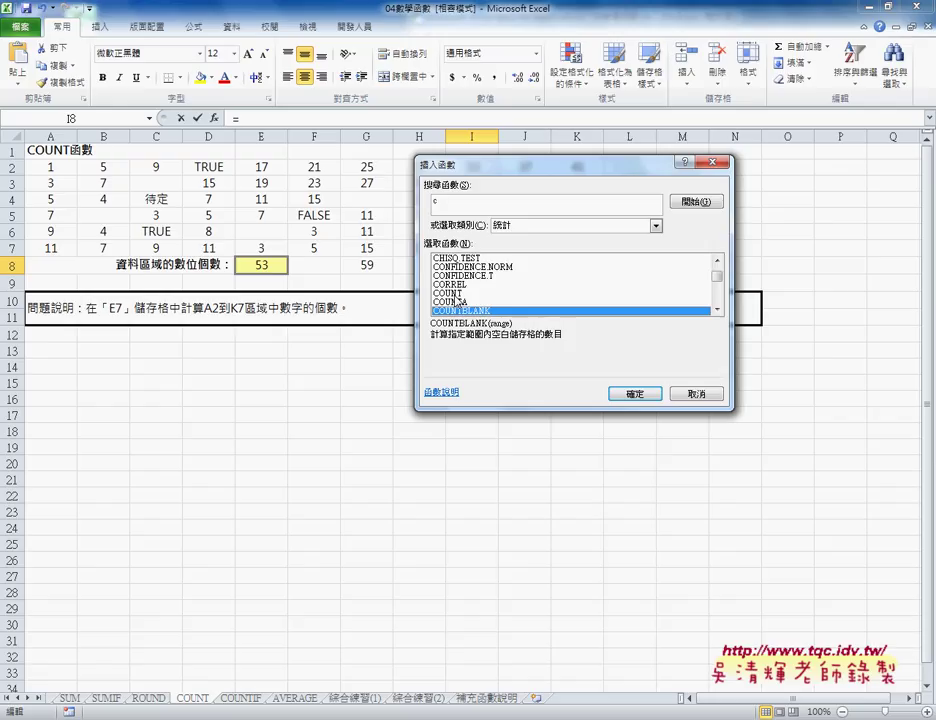
Step: Enter =COUNTBLANK(A2:K7) in I8 so it returns 7, then select the results G8:I8
click(641, 396)
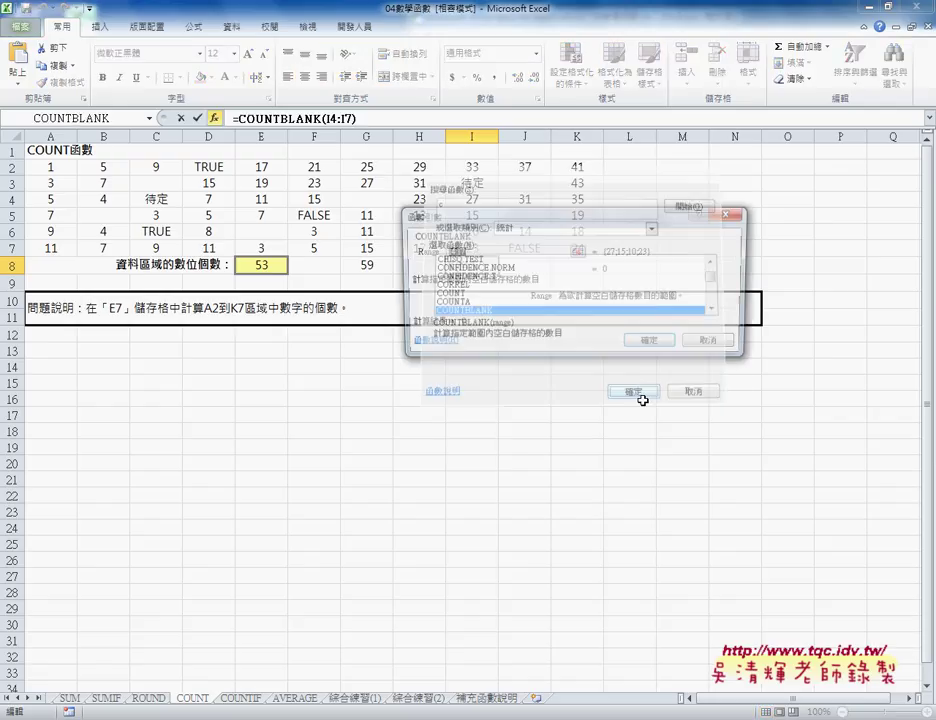
drag(45, 167, 552, 253)
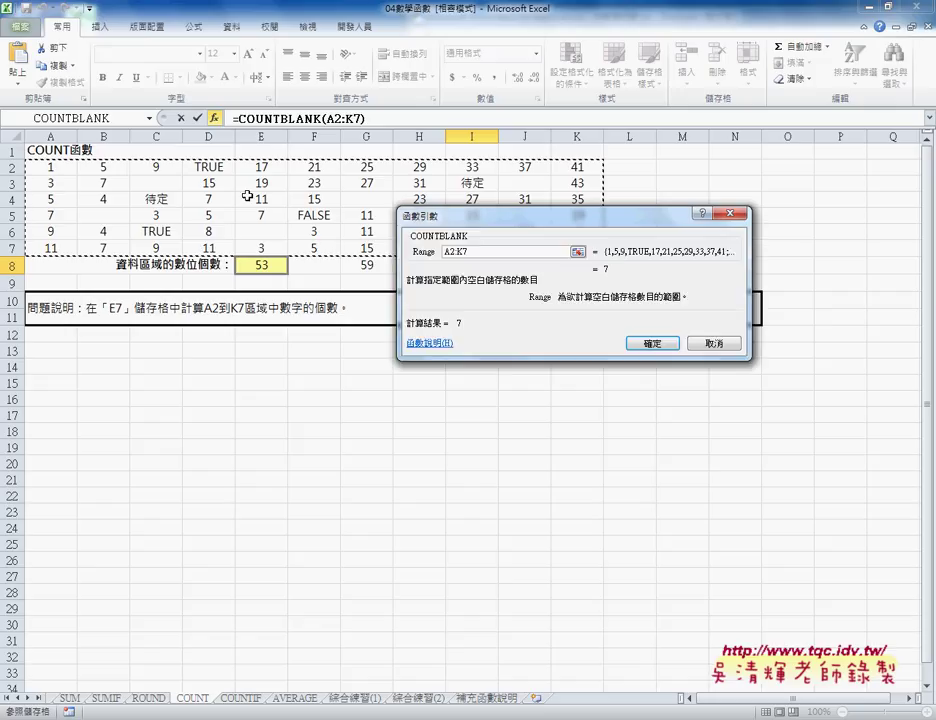
click(655, 343)
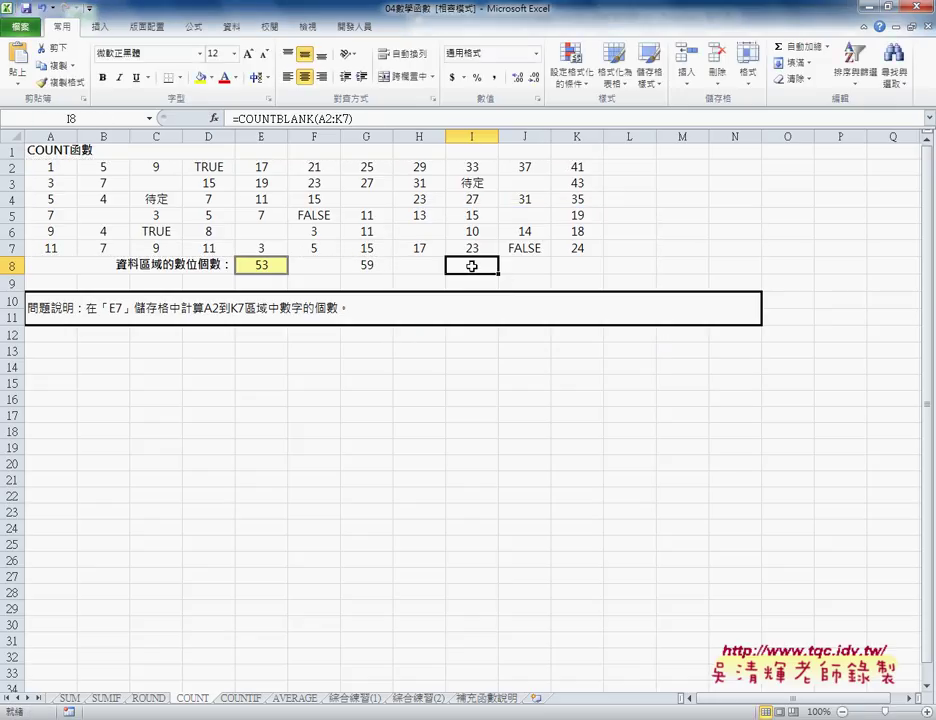
drag(478, 265, 382, 266)
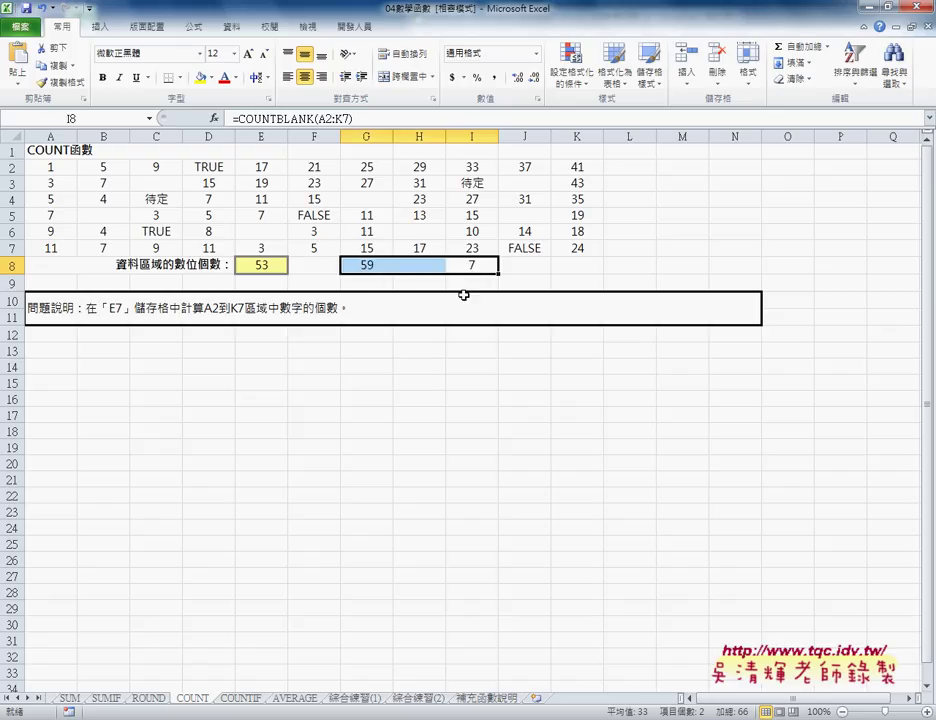
mouse_move(62, 167)
mouse_down()
mouse_move(112, 237)
mouse_move(591, 256)
mouse_up()
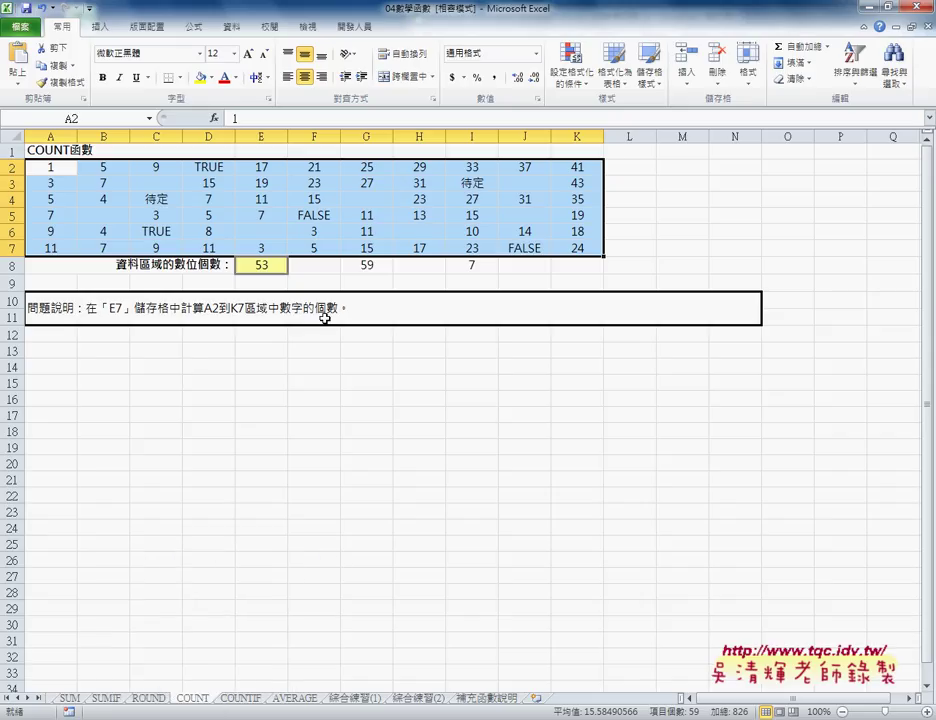
click(374, 265)
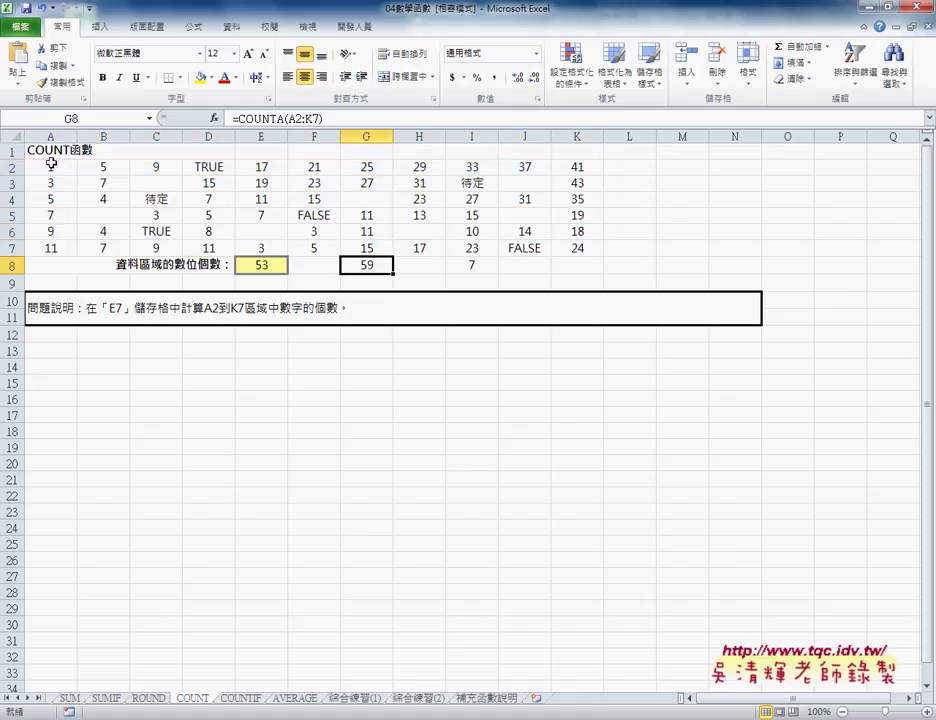
mouse_move(51, 163)
mouse_down()
mouse_move(192, 244)
mouse_move(461, 258)
mouse_up()
drag(550, 251, 567, 251)
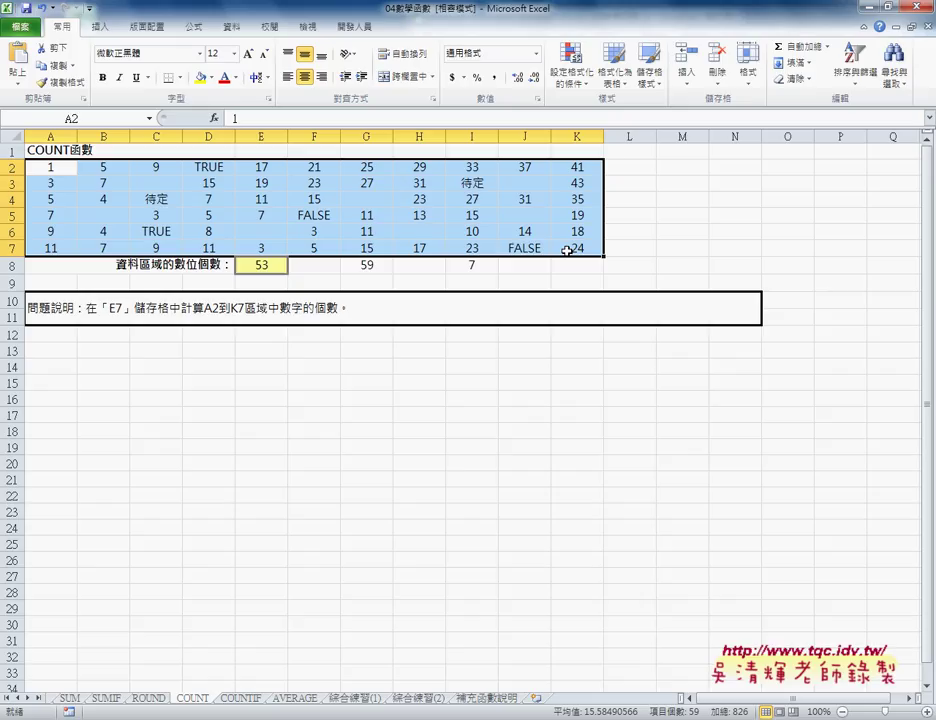
click(265, 265)
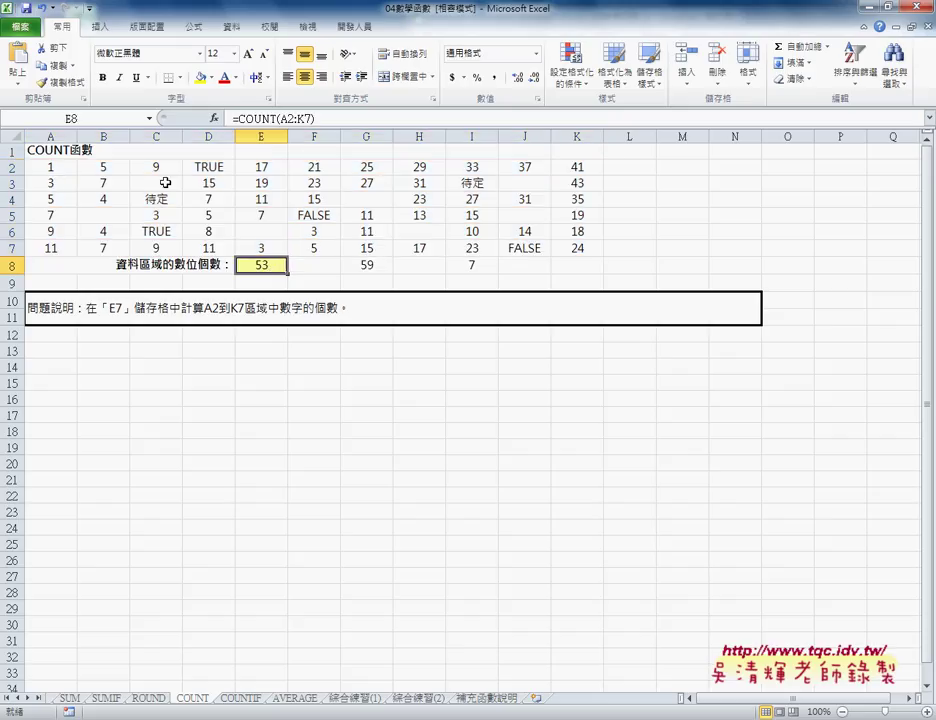
click(368, 264)
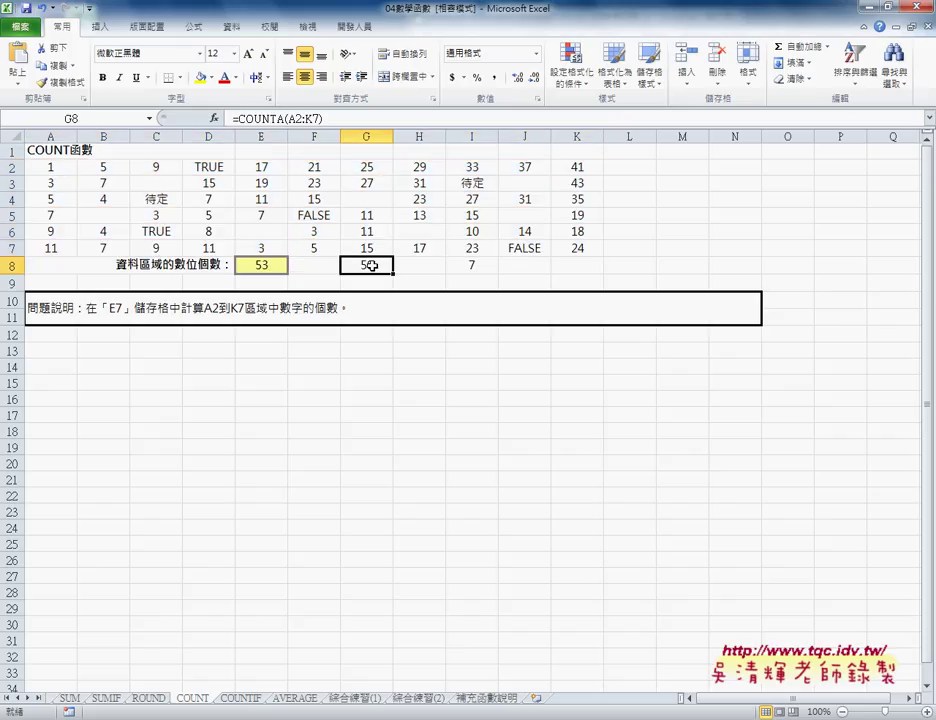
click(469, 263)
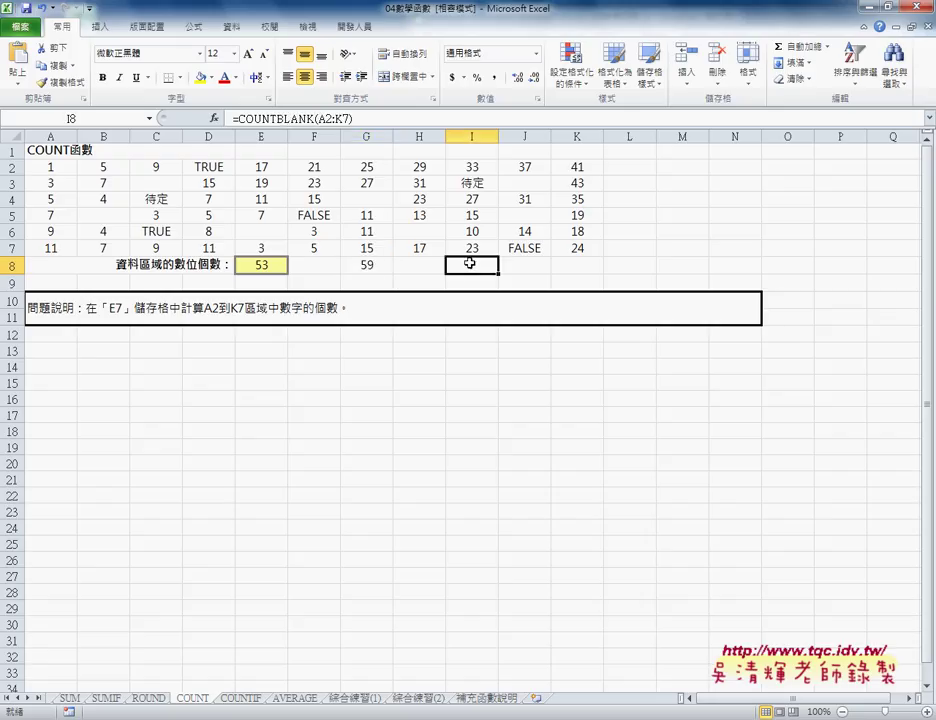
Step: Switch to the COUNTIF sheet, then bring the 綜合練習_教師研習時數統計表 workbook to the front
click(240, 698)
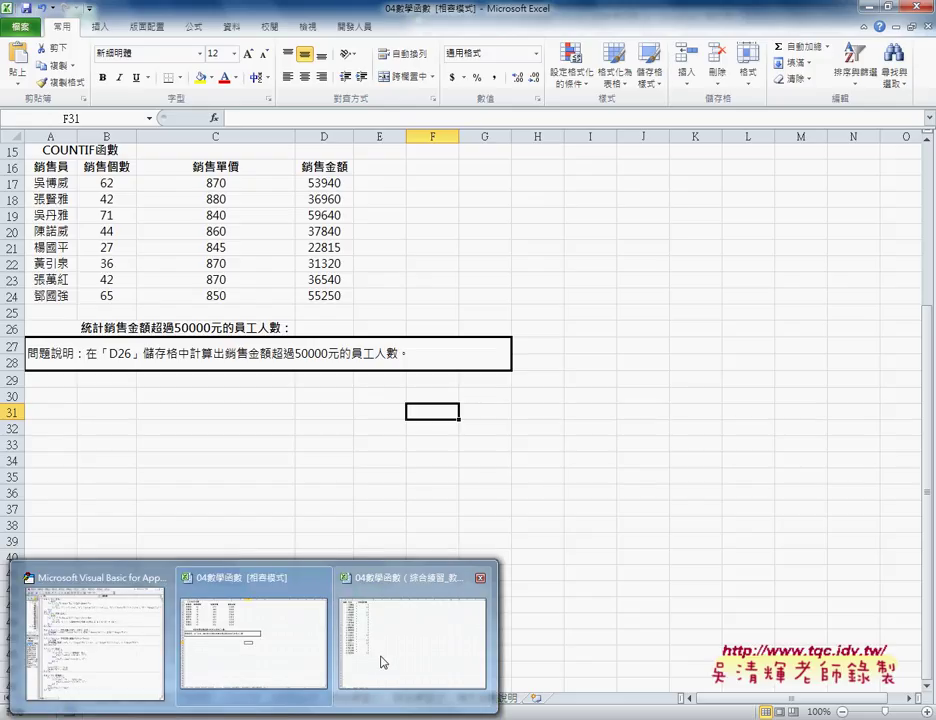
click(392, 656)
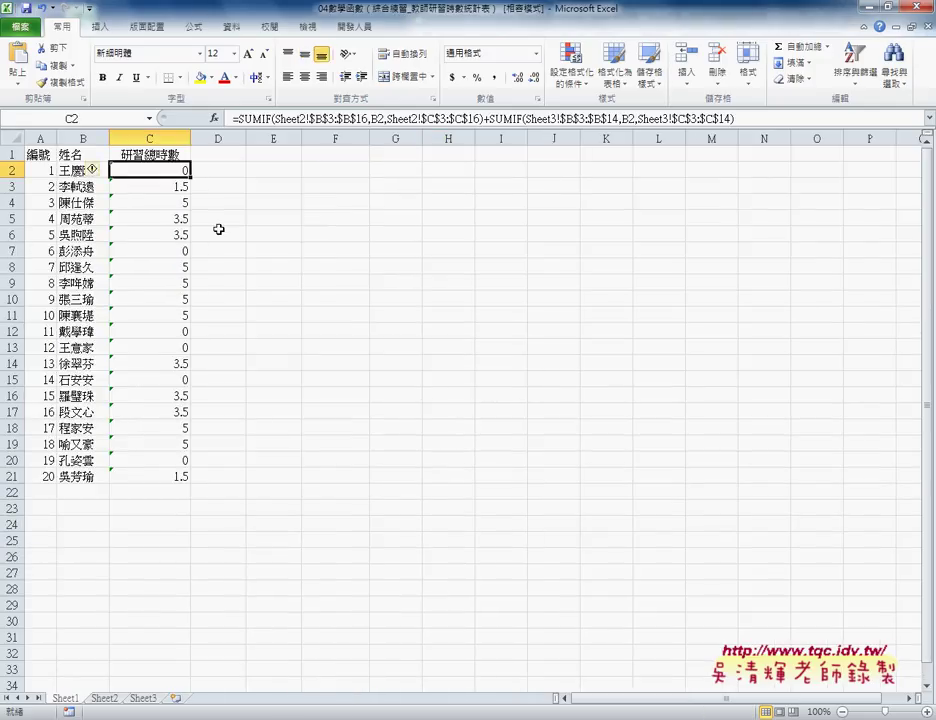